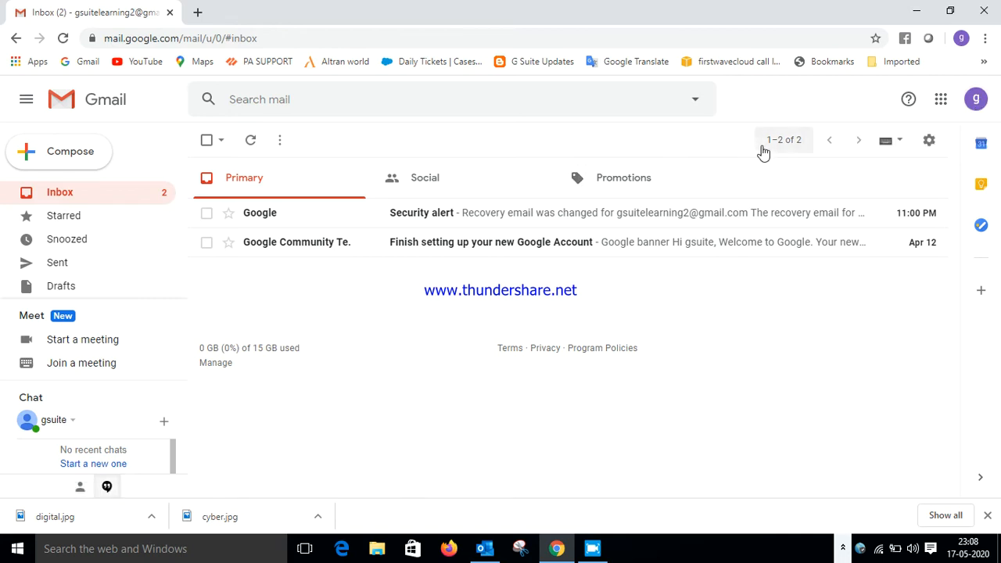
Open Gmail's full Settings page at the Accounts and Import tab
{"action": "left_click", "coordinate": [930, 140]}
{"action": "left_click", "coordinate": [867, 231]}
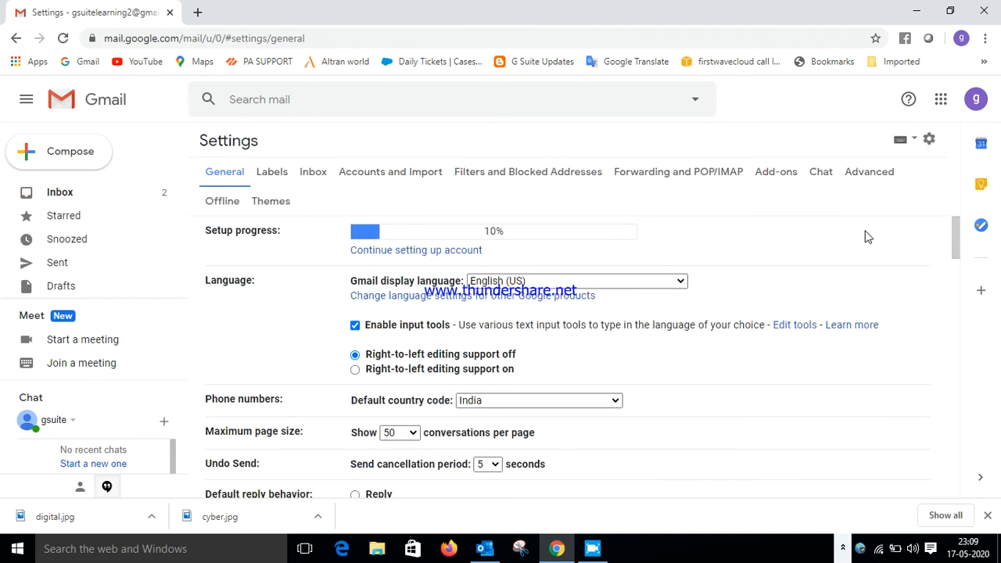
{"action": "scroll", "coordinate": [746, 247], "scroll_direction": "down", "scroll_amount": 1}
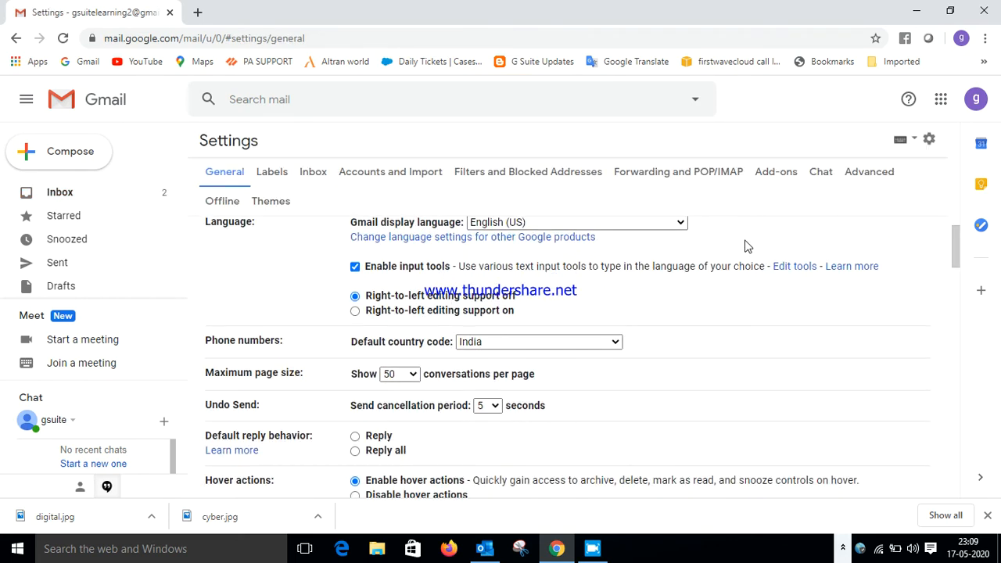
{"action": "scroll", "coordinate": [746, 246], "scroll_direction": "up", "scroll_amount": 1}
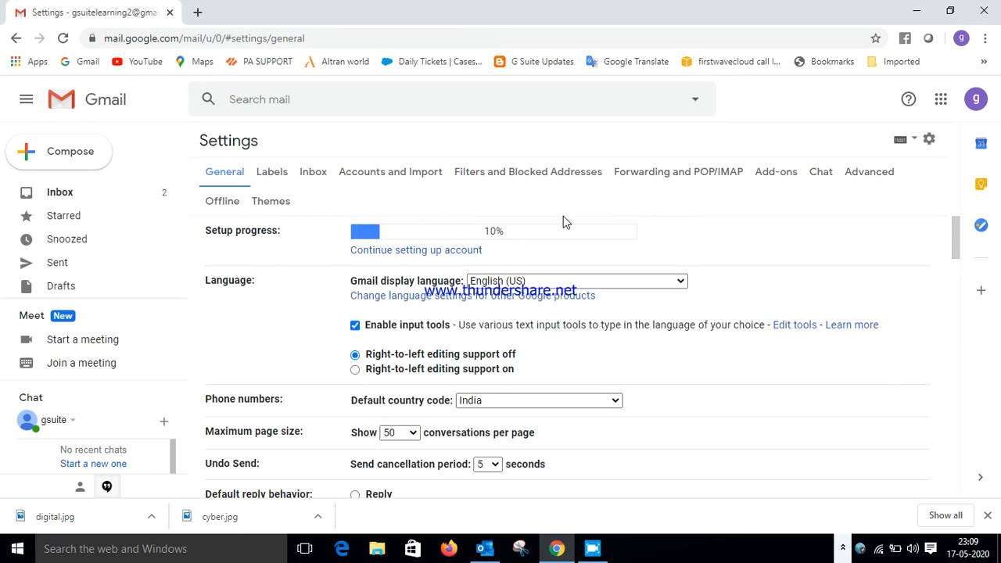
{"action": "left_click", "coordinate": [388, 179]}
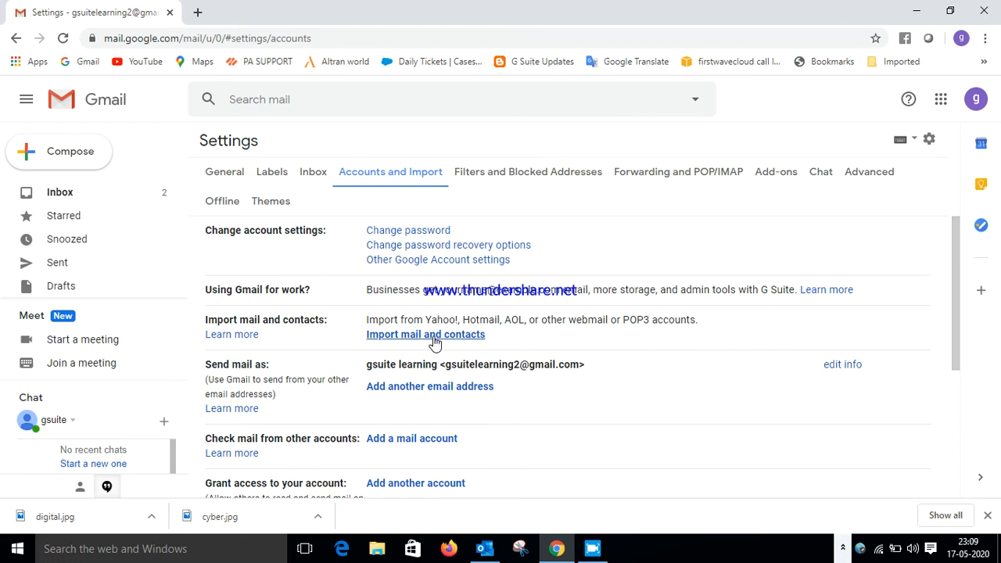
Start Import mail and contacts and submit the other Gmail account's address
{"action": "left_click", "coordinate": [433, 335]}
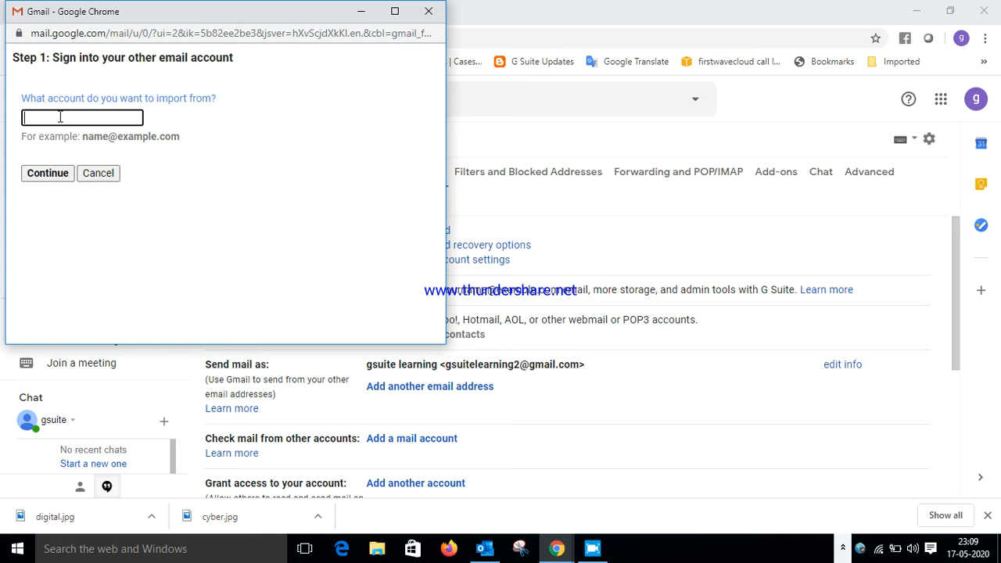
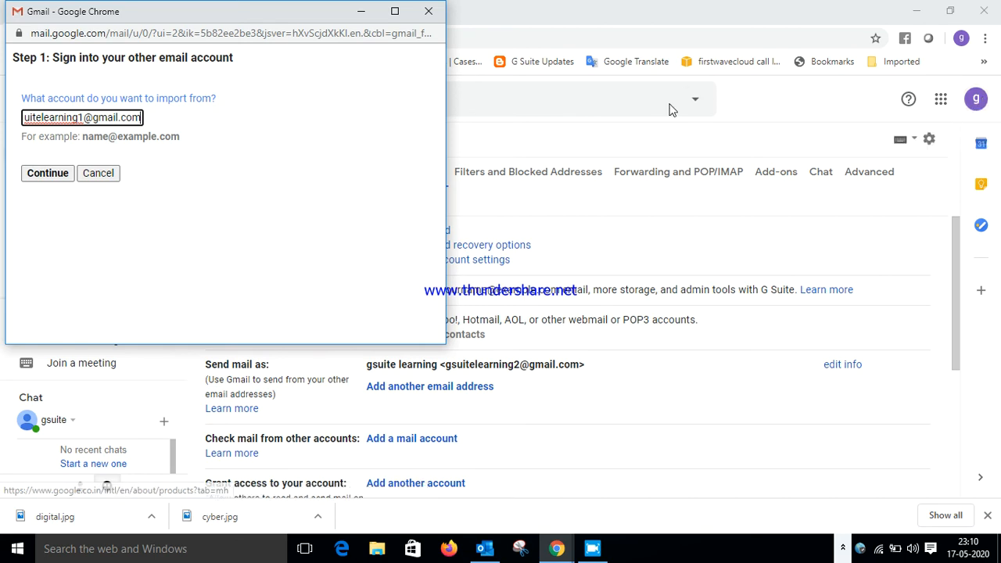
{"action": "left_click", "coordinate": [78, 115]}
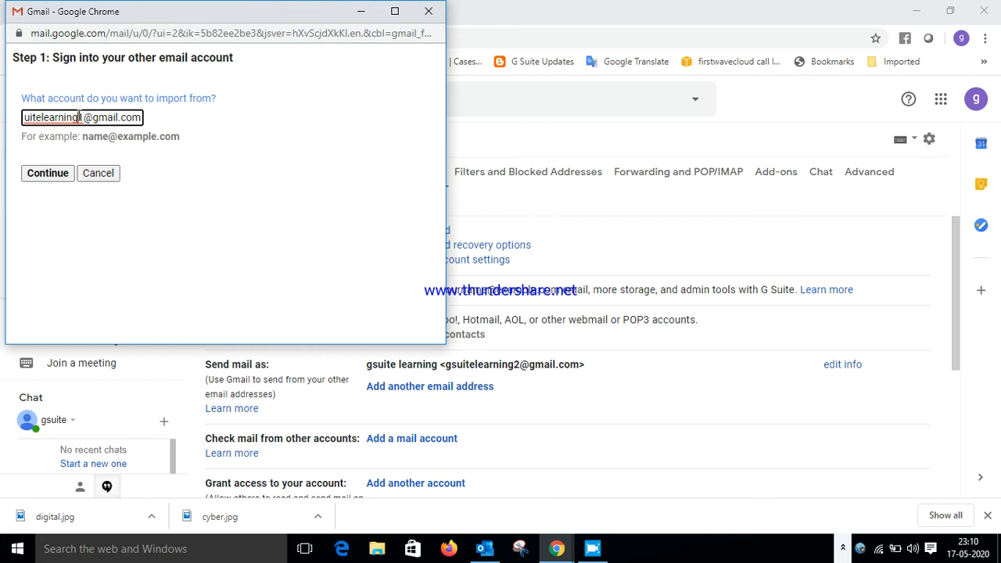
{"action": "key", "text": "Home"}
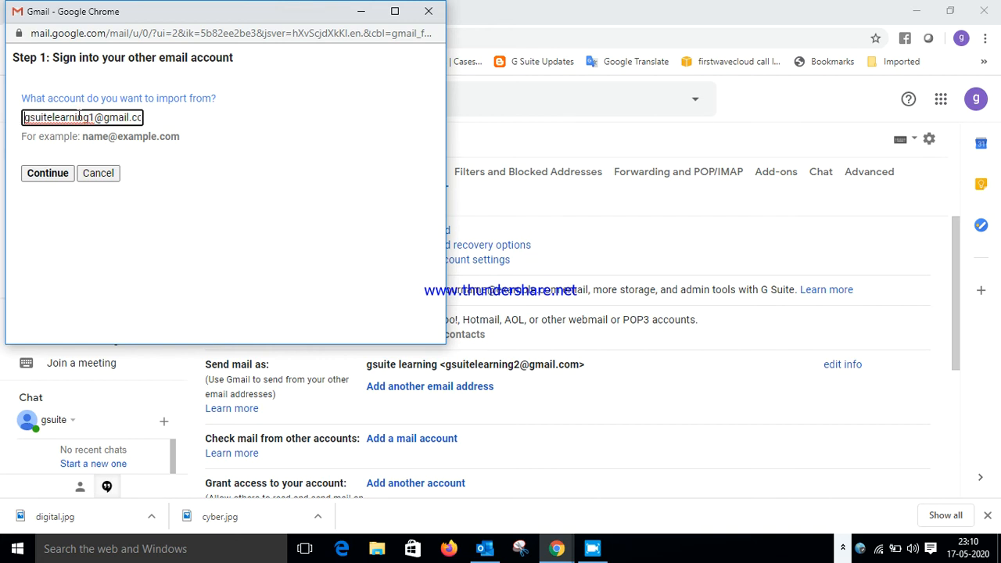
{"action": "left_click", "coordinate": [54, 173]}
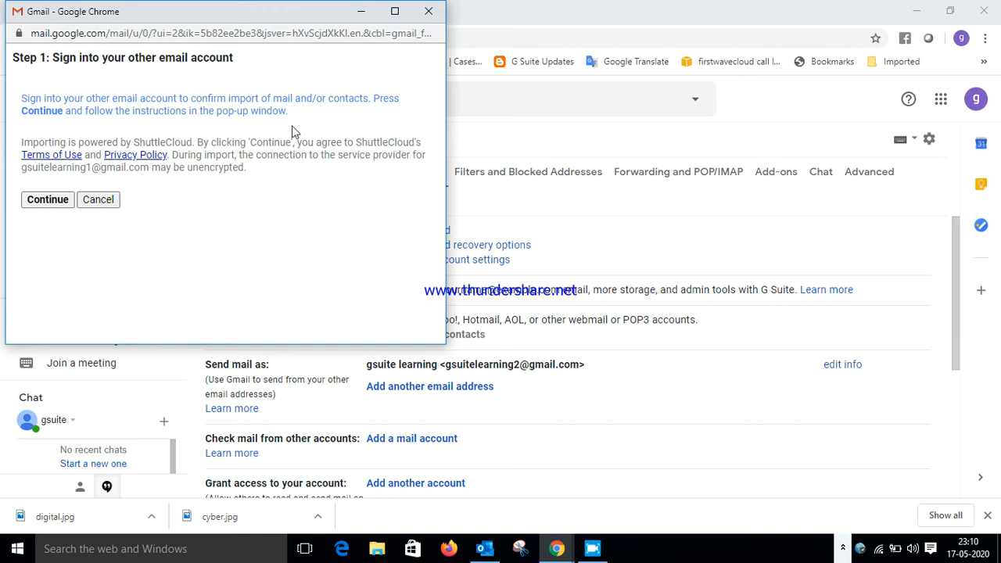
Sign in to the other Gmail account by choosing it and entering its password
{"action": "left_click", "coordinate": [44, 201]}
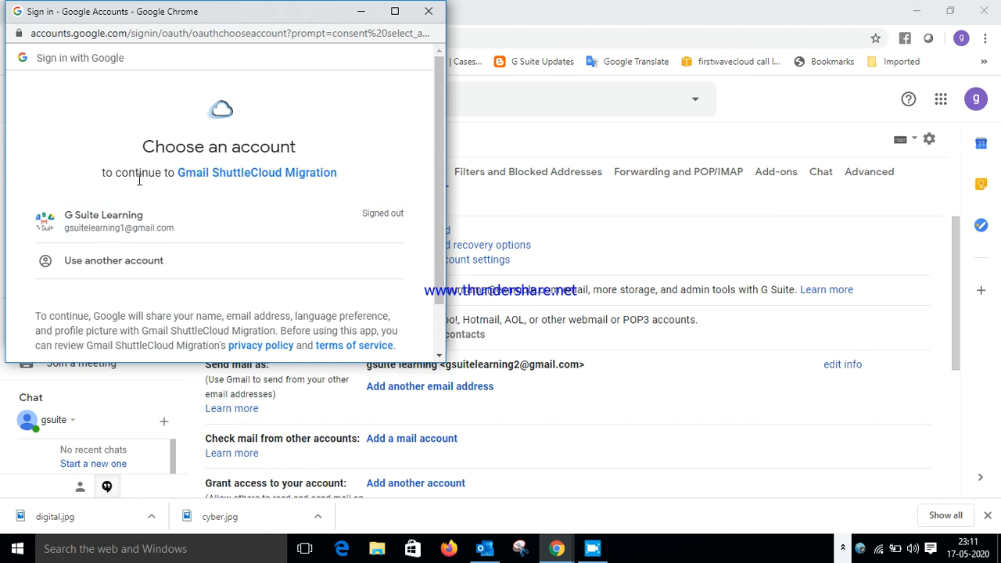
{"action": "left_click", "coordinate": [163, 228]}
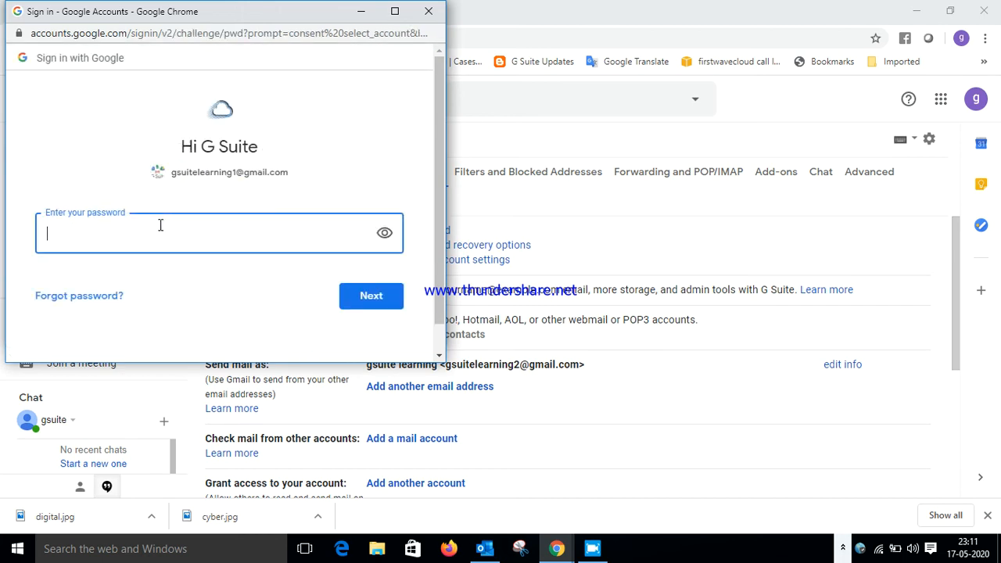
{"action": "type", "text": "**********"}
{"action": "left_click", "coordinate": [366, 294]}
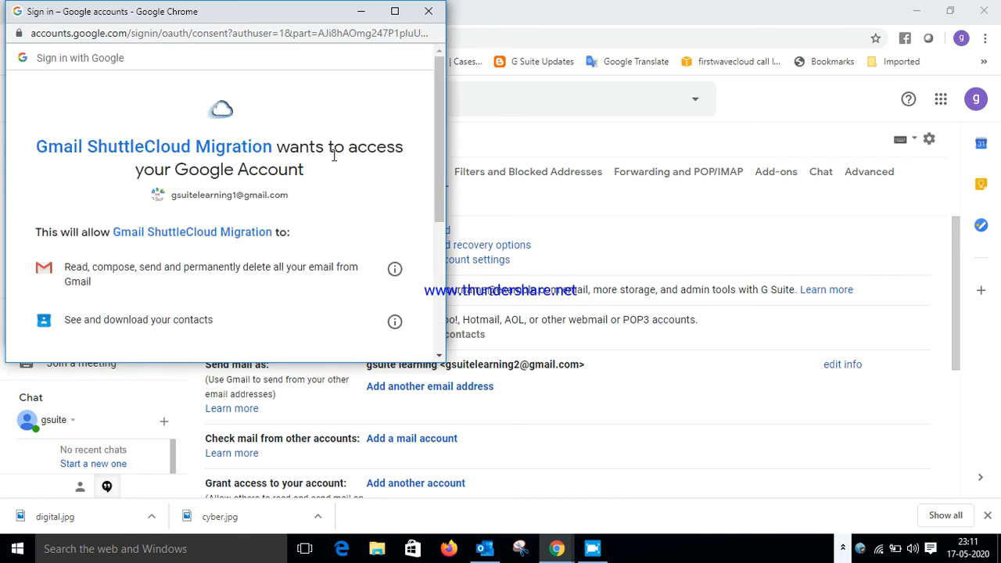
Allow Gmail ShuttleCloud Migration access on the consent page
{"action": "scroll", "coordinate": [211, 213], "scroll_direction": "down", "scroll_amount": 1}
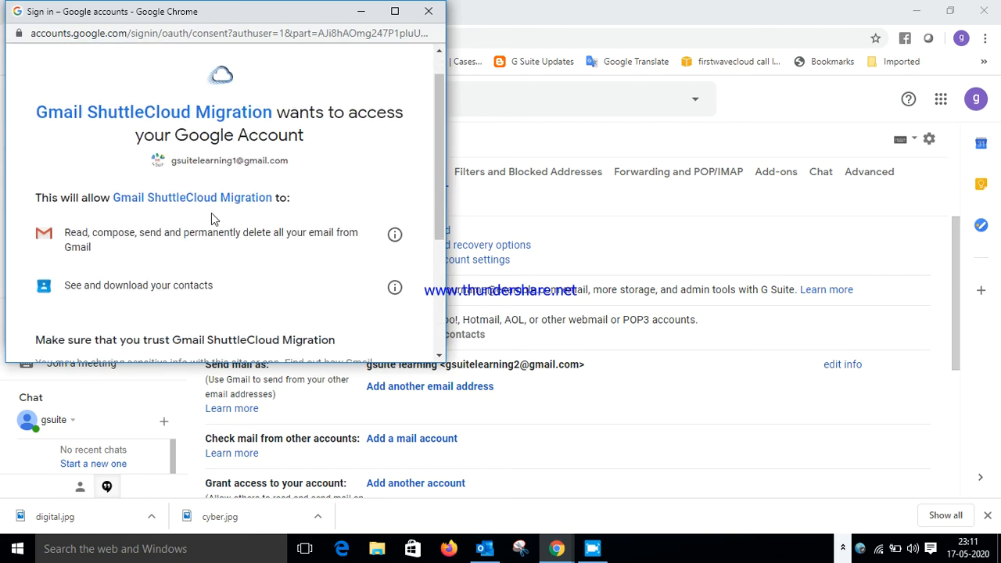
{"action": "scroll", "coordinate": [211, 212], "scroll_direction": "down", "scroll_amount": 1}
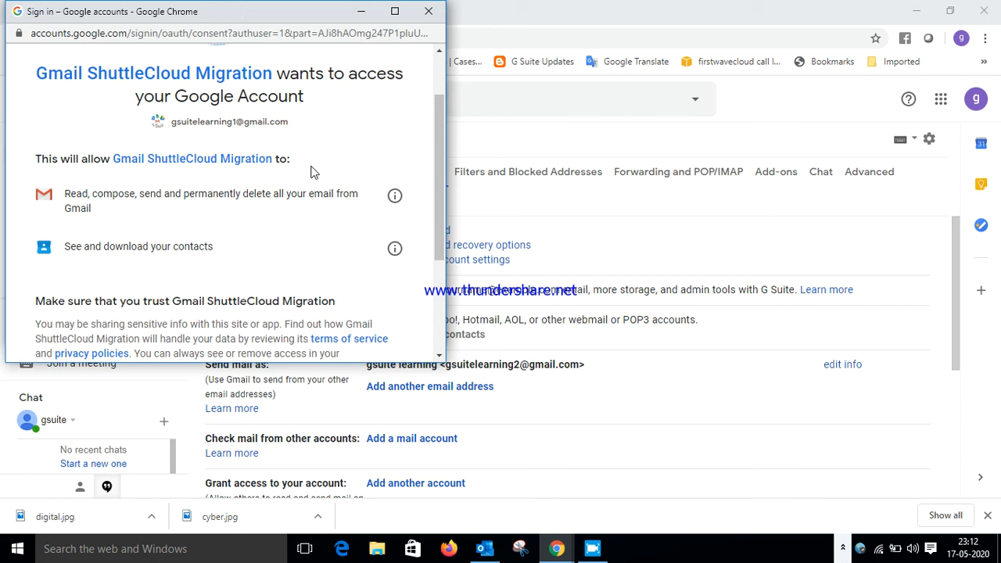
{"action": "scroll", "coordinate": [311, 171], "scroll_direction": "down", "scroll_amount": 3}
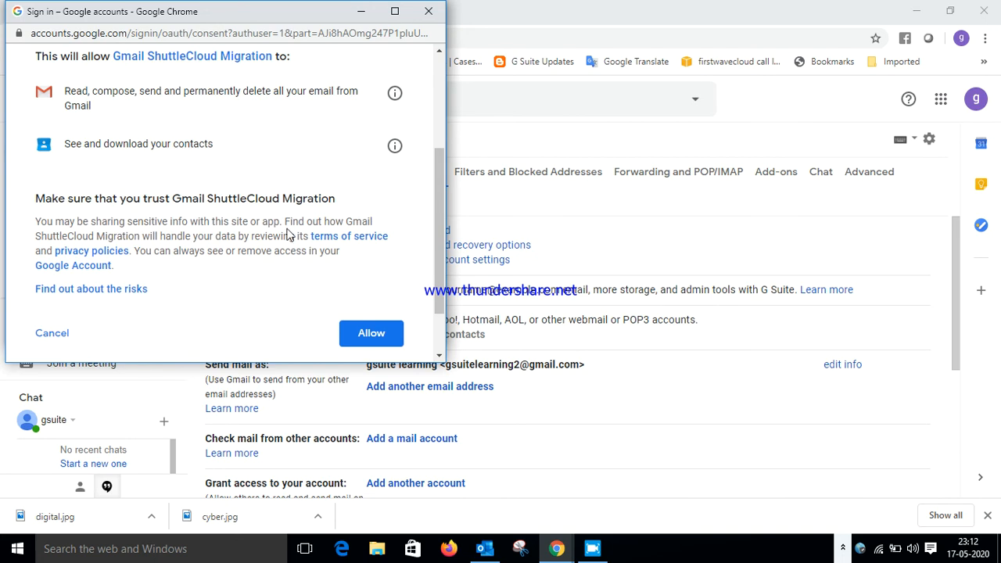
{"action": "left_click", "coordinate": [371, 338]}
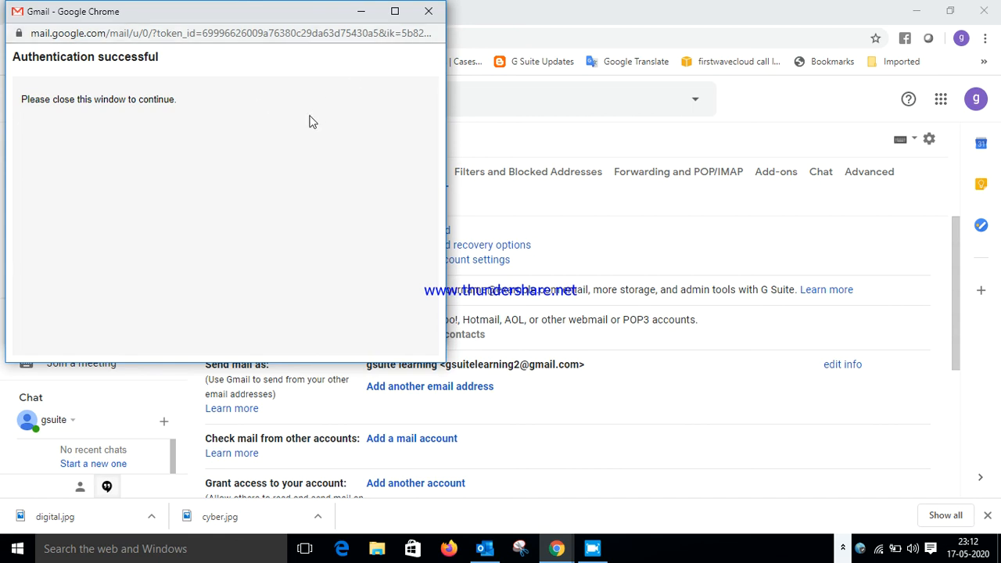
Close the success window, start the import with all options ticked, and acknowledge the notice
{"action": "left_click", "coordinate": [429, 11]}
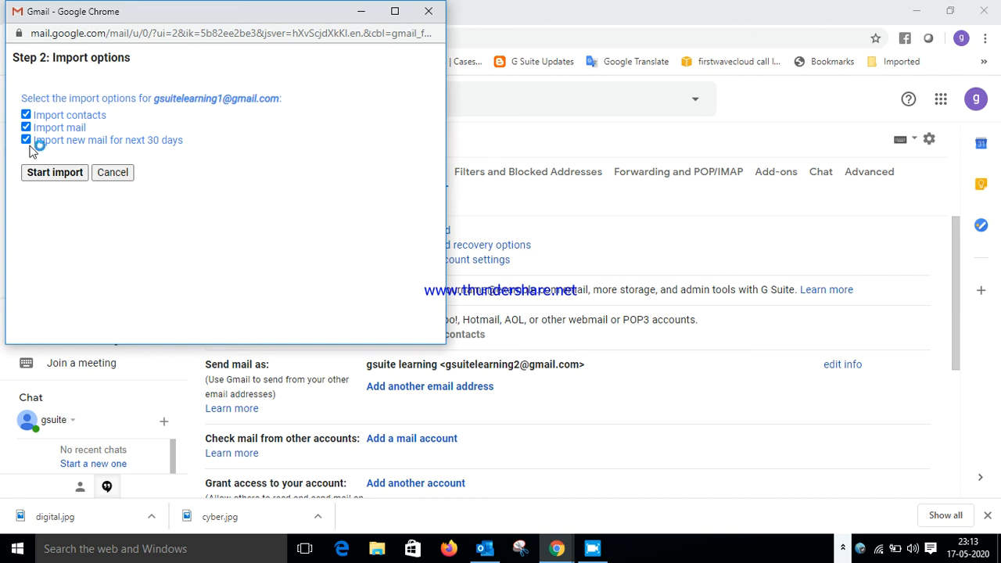
{"action": "left_click", "coordinate": [53, 173]}
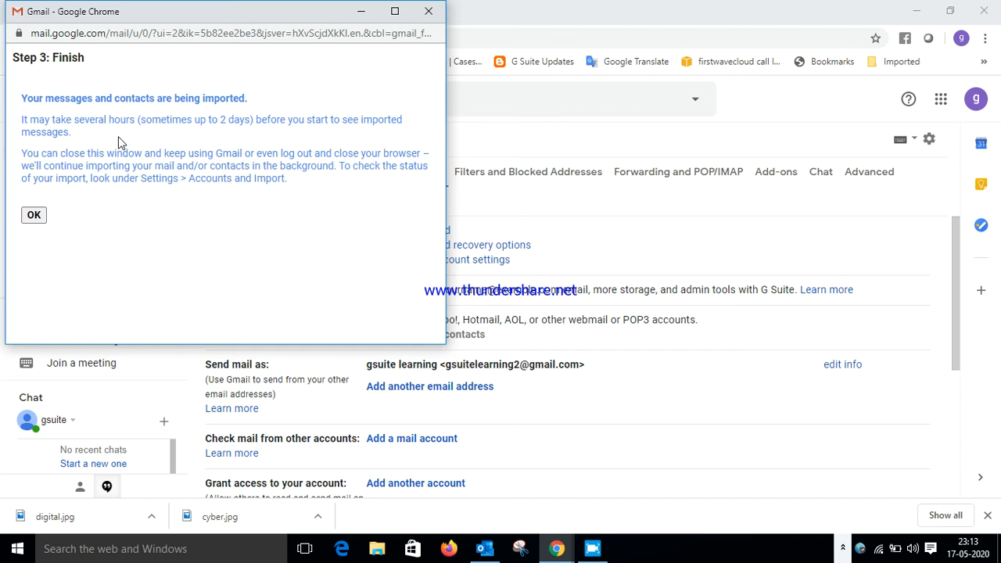
{"action": "left_click", "coordinate": [34, 214]}
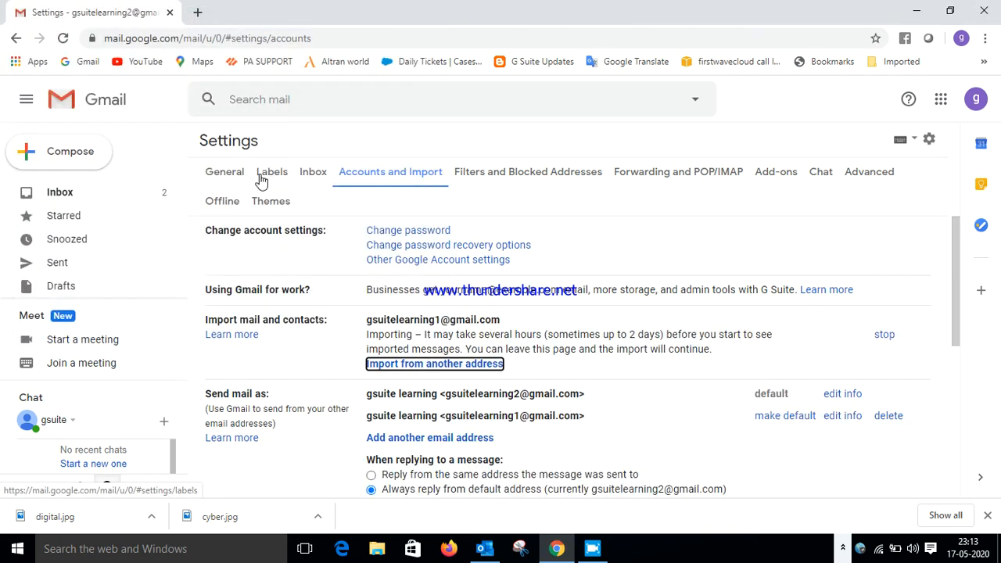
Return to the Inbox and reload Gmail to check for new mail
{"action": "left_click", "coordinate": [92, 202]}
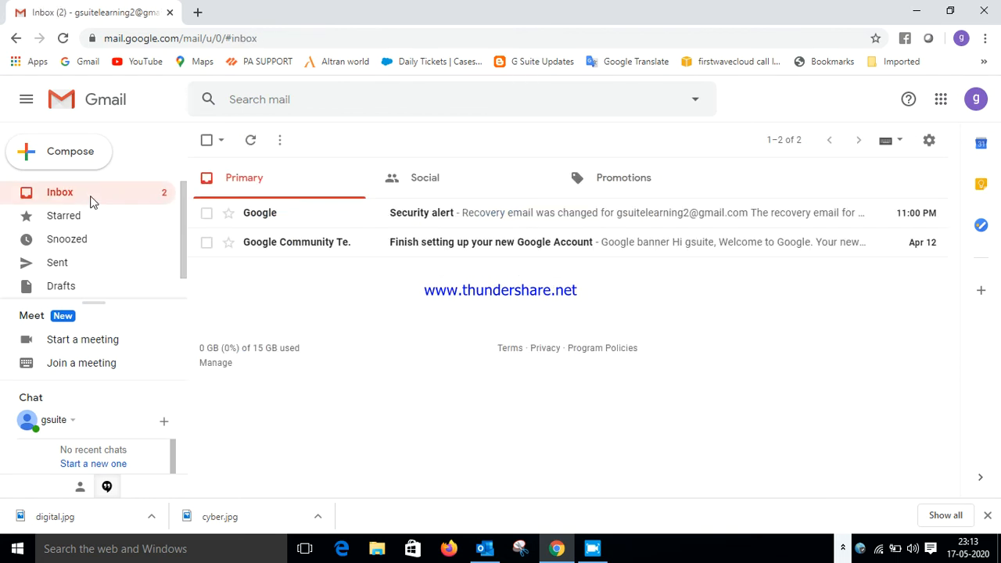
{"action": "left_click", "coordinate": [64, 38]}
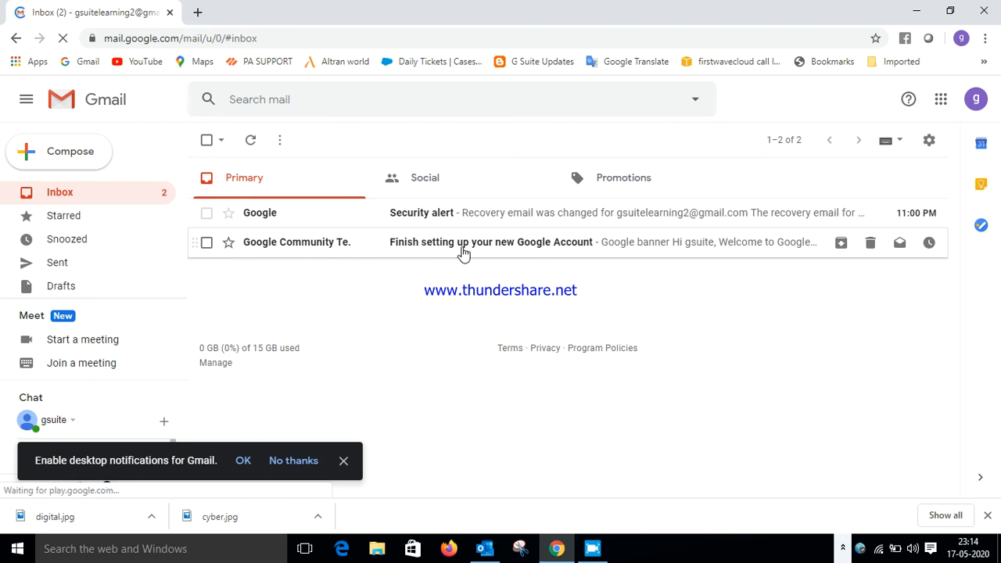
Start a new email sent from the first account's alias address
{"action": "left_click", "coordinate": [79, 161]}
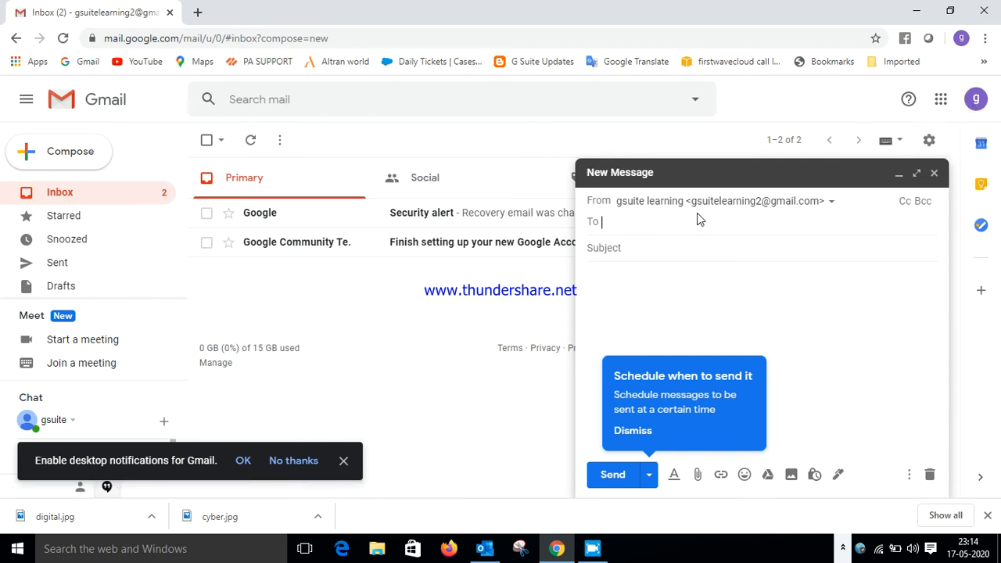
{"action": "left_click", "coordinate": [832, 202]}
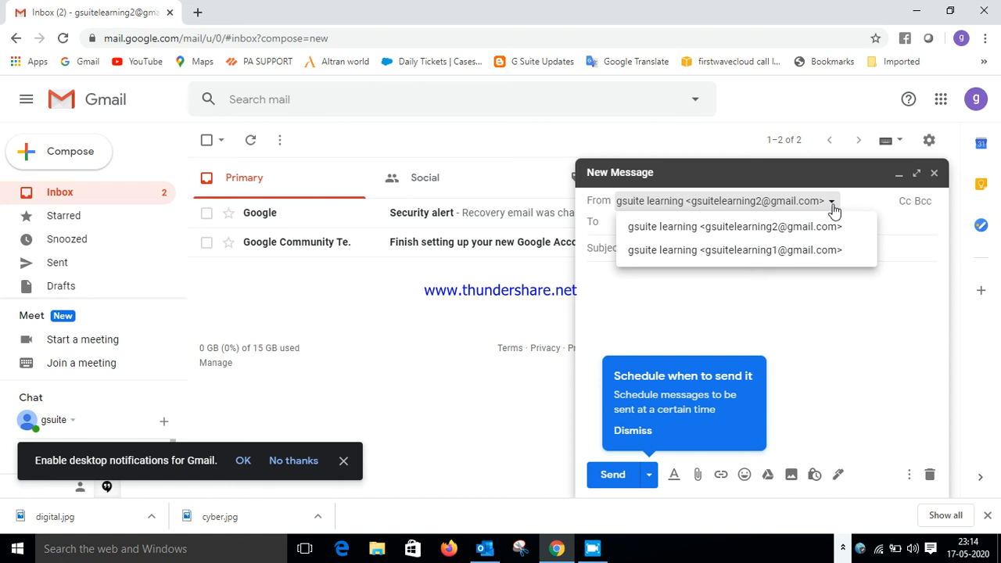
{"action": "left_click", "coordinate": [806, 250]}
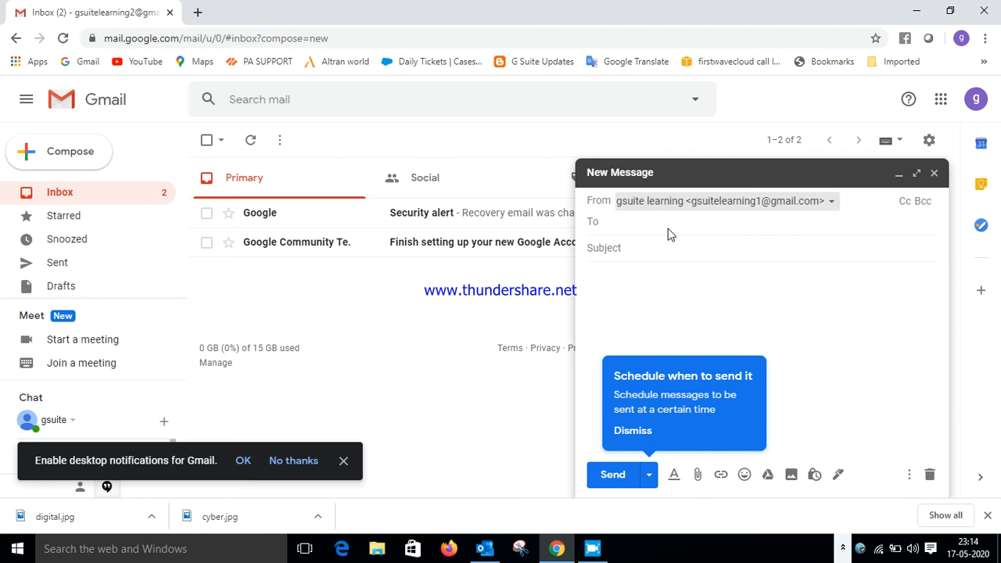
Give it the subject 'test mail', address it to the second account, and send it
{"action": "left_click", "coordinate": [648, 227]}
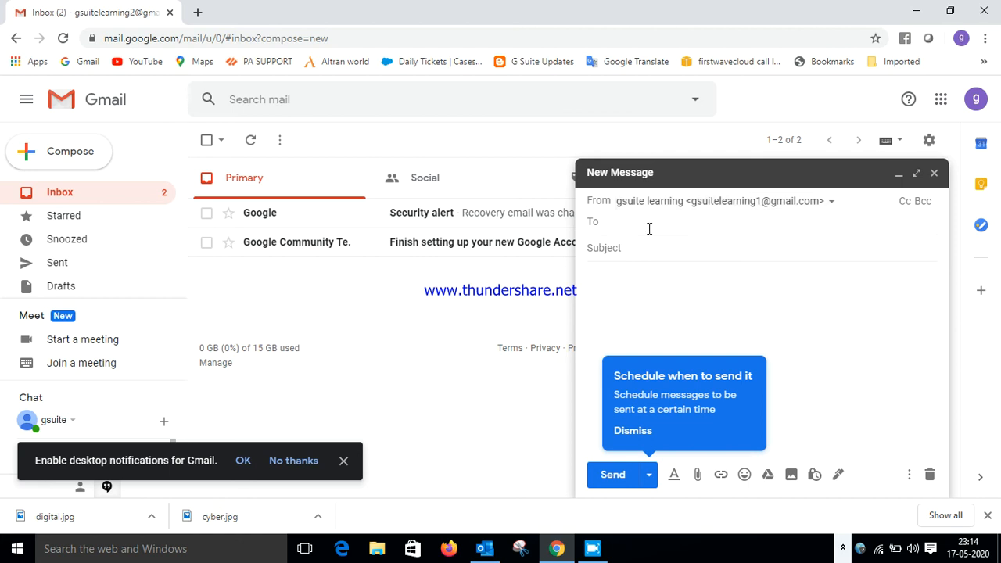
{"action": "type", "text": "test mail"}
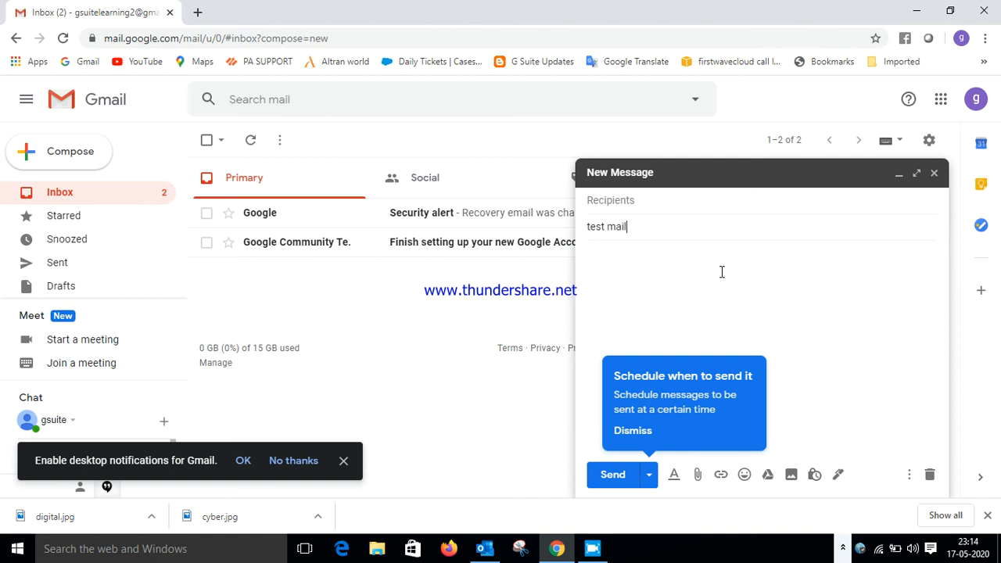
{"action": "left_click", "coordinate": [751, 208]}
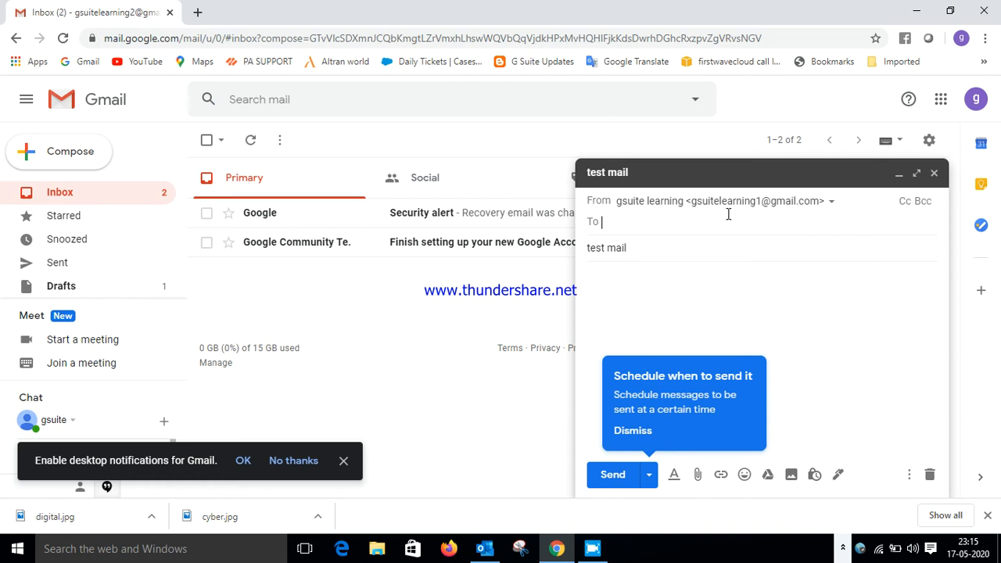
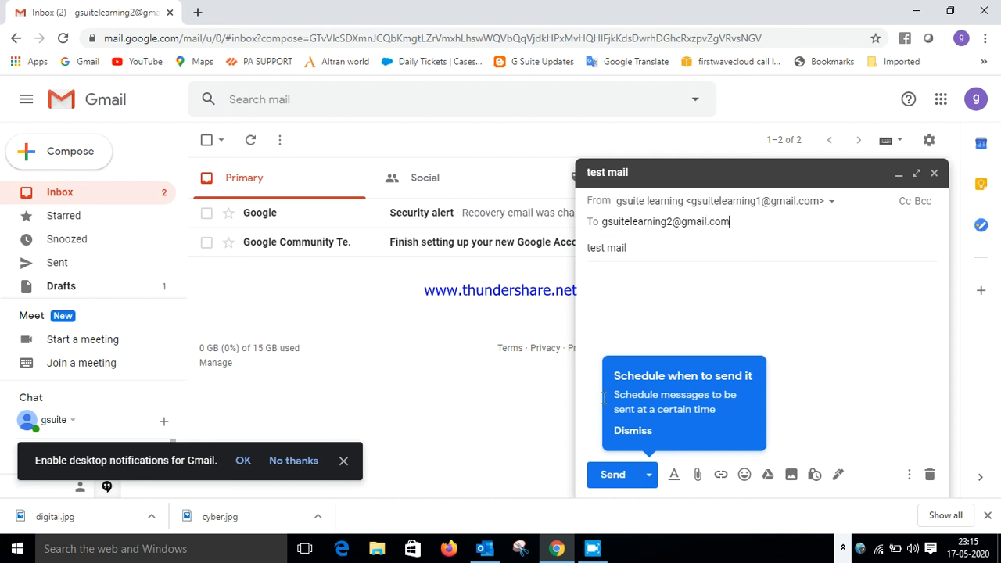
{"action": "left_click", "coordinate": [611, 475]}
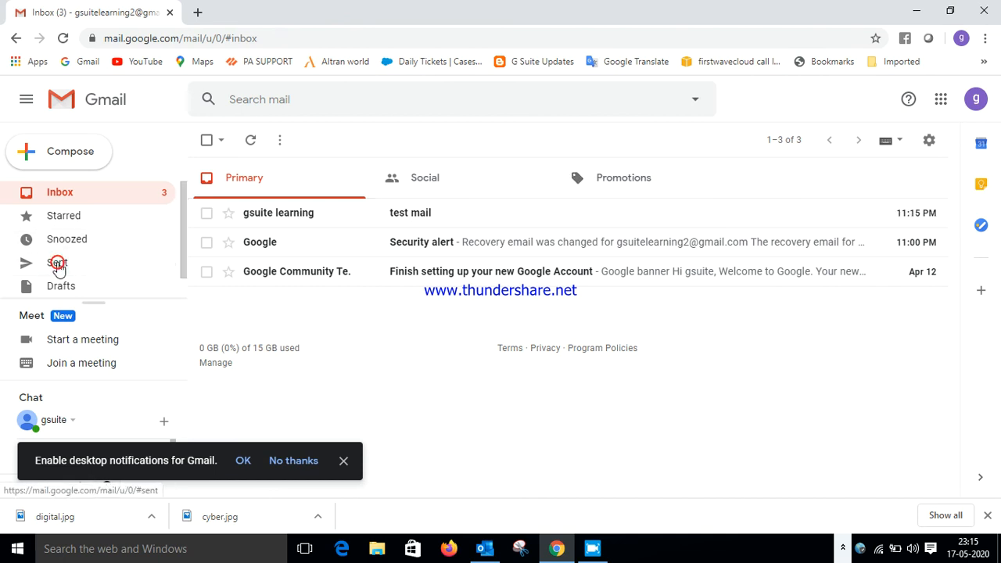
Check the sent 'test mail' and its sender alias in Sent, then return to the Inbox
{"action": "left_click", "coordinate": [58, 265]}
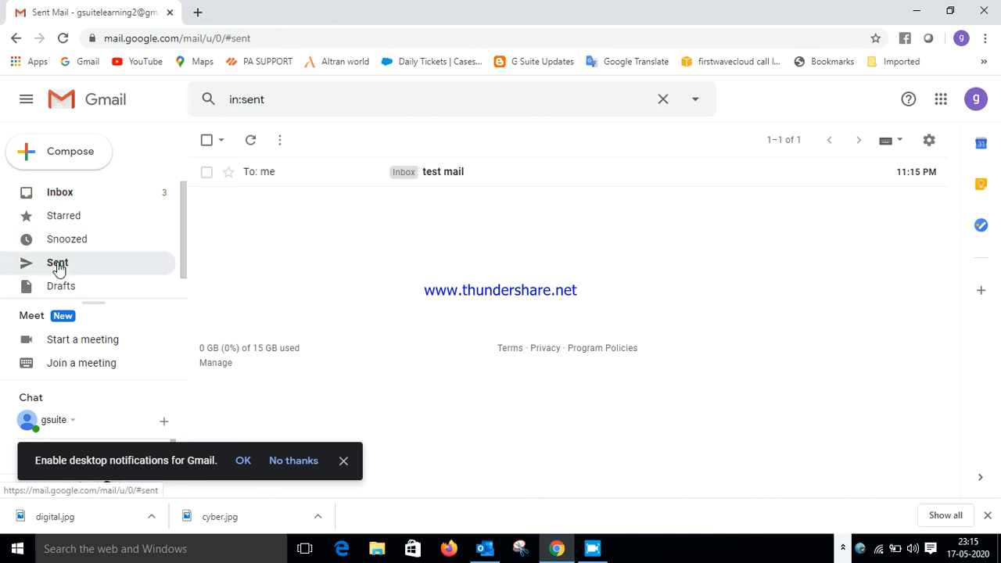
{"action": "left_click", "coordinate": [319, 172]}
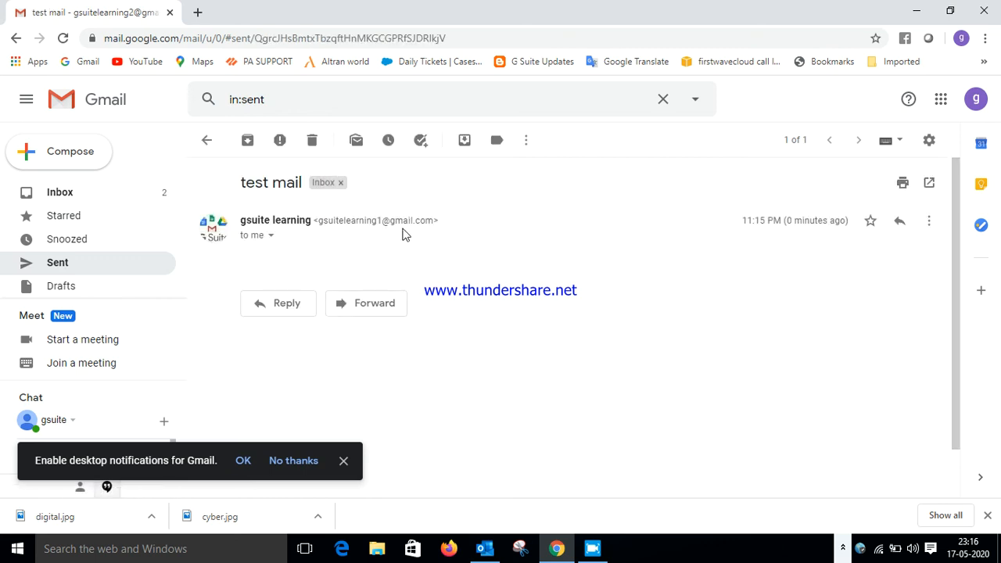
{"action": "left_click", "coordinate": [205, 142]}
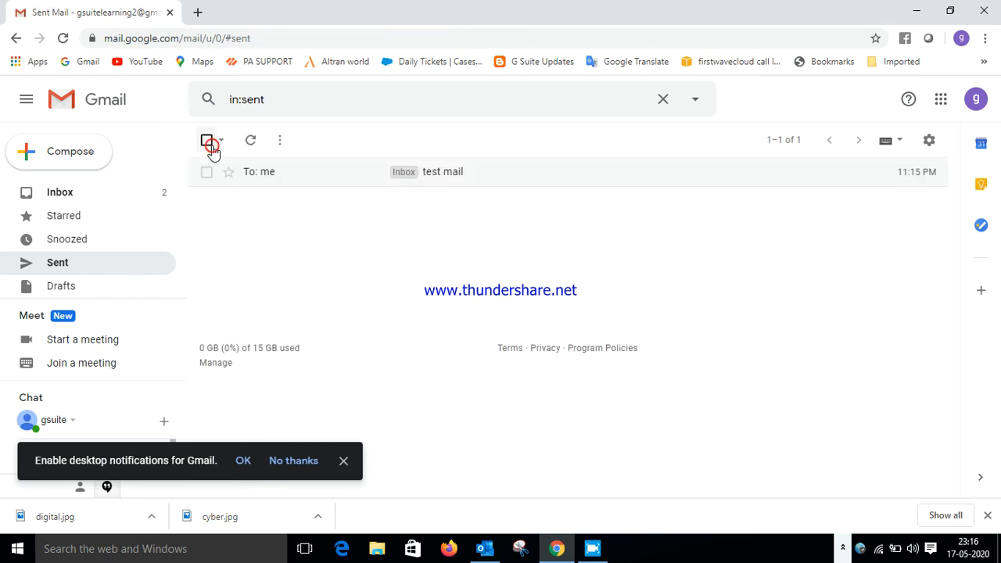
{"action": "left_click", "coordinate": [84, 190]}
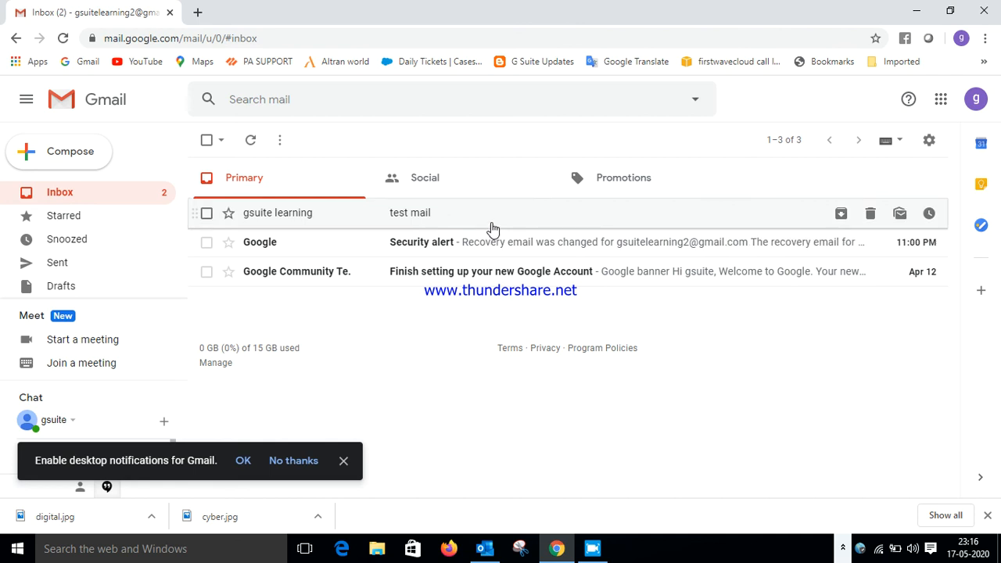
Send a new email titled 'test 2' to the first account's address
{"action": "left_click", "coordinate": [88, 157]}
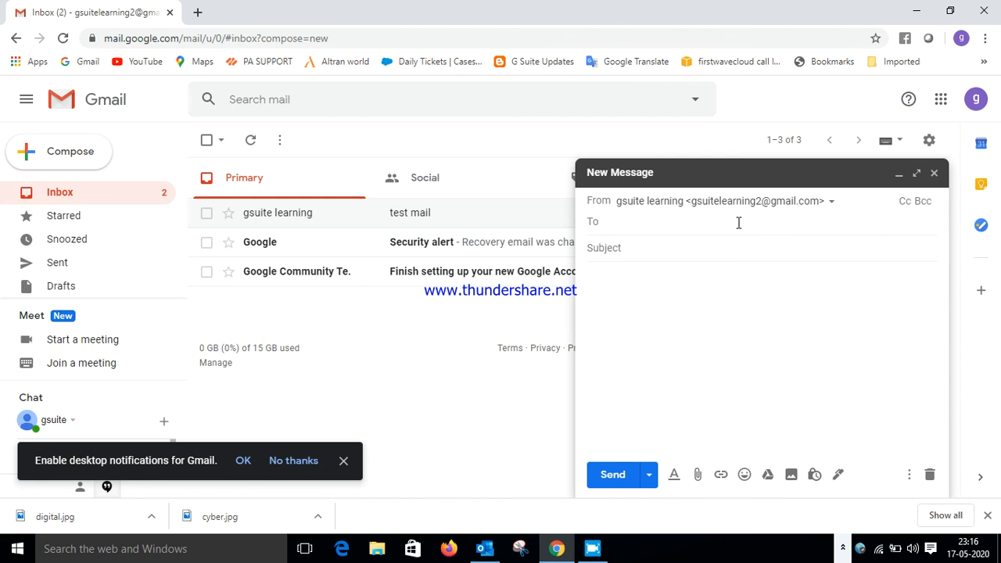
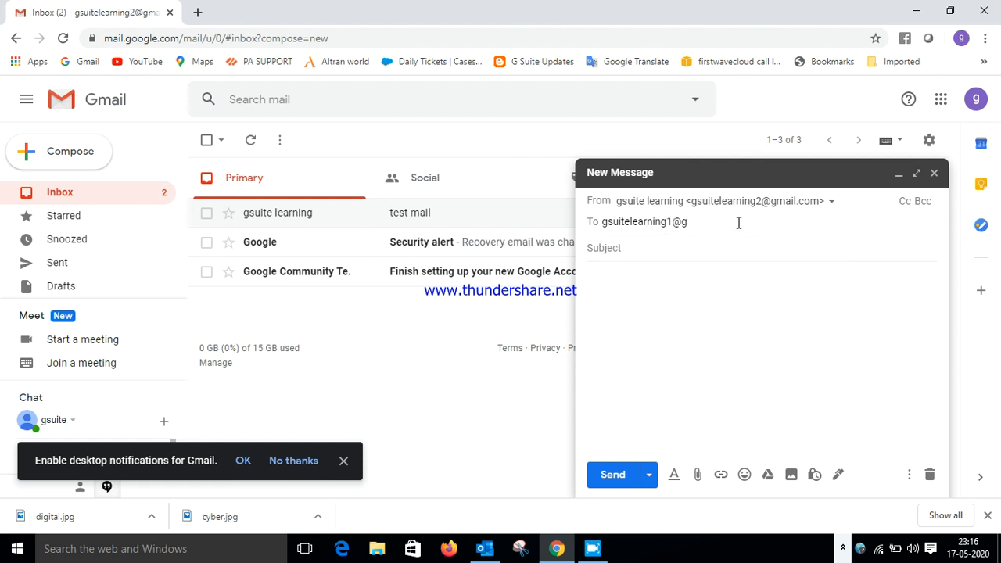
{"action": "left_click", "coordinate": [717, 245]}
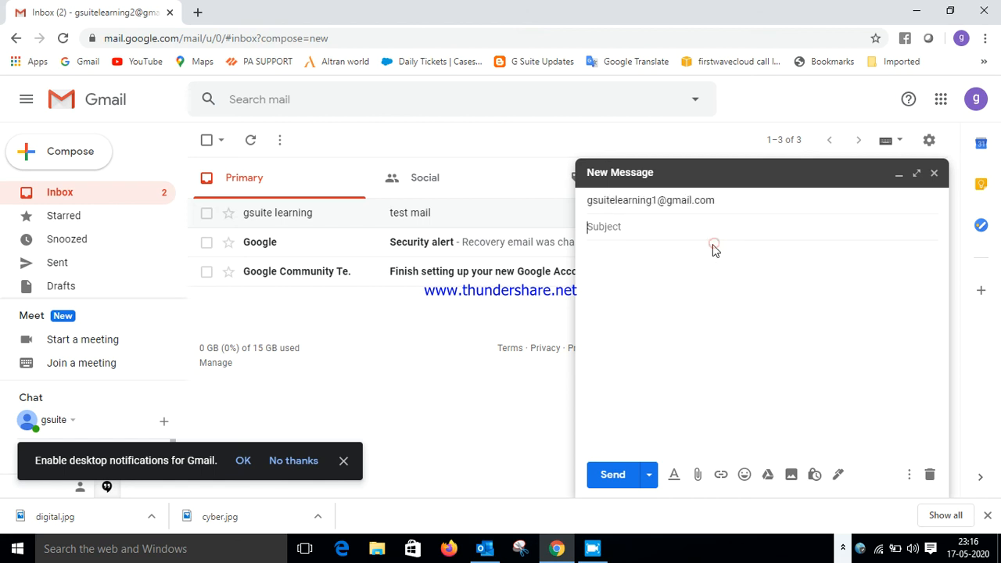
{"action": "type", "text": "te"}
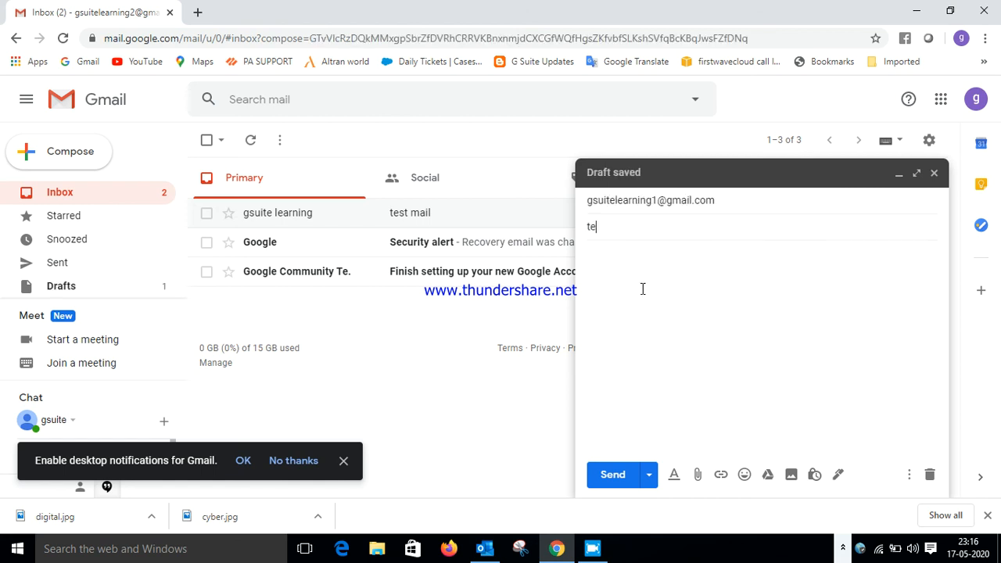
{"action": "type", "text": "st 2"}
{"action": "left_click", "coordinate": [616, 478]}
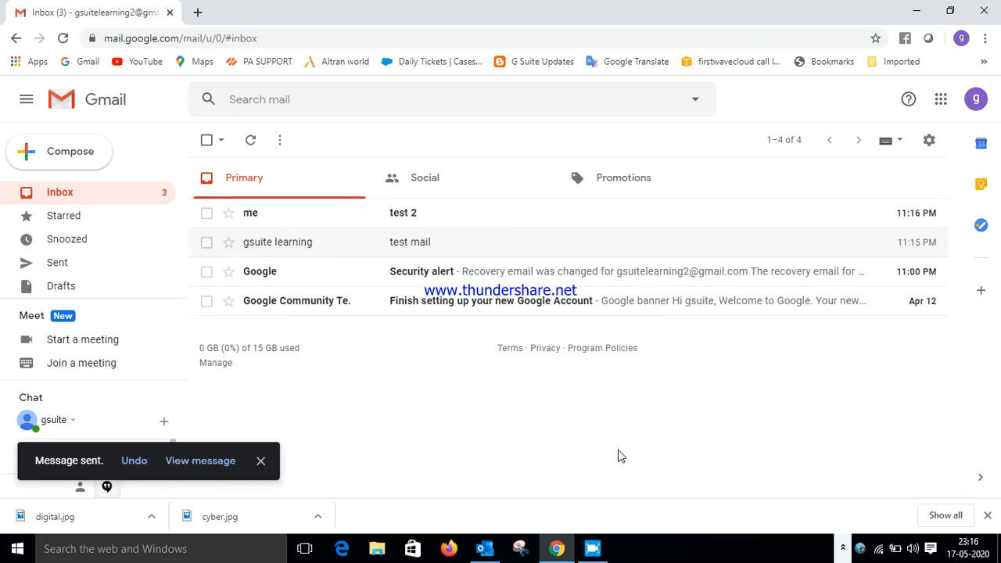
Open 'test 2' to verify its sender and recipient, then return to Inbox and dismiss the notices
{"action": "left_click", "coordinate": [262, 462]}
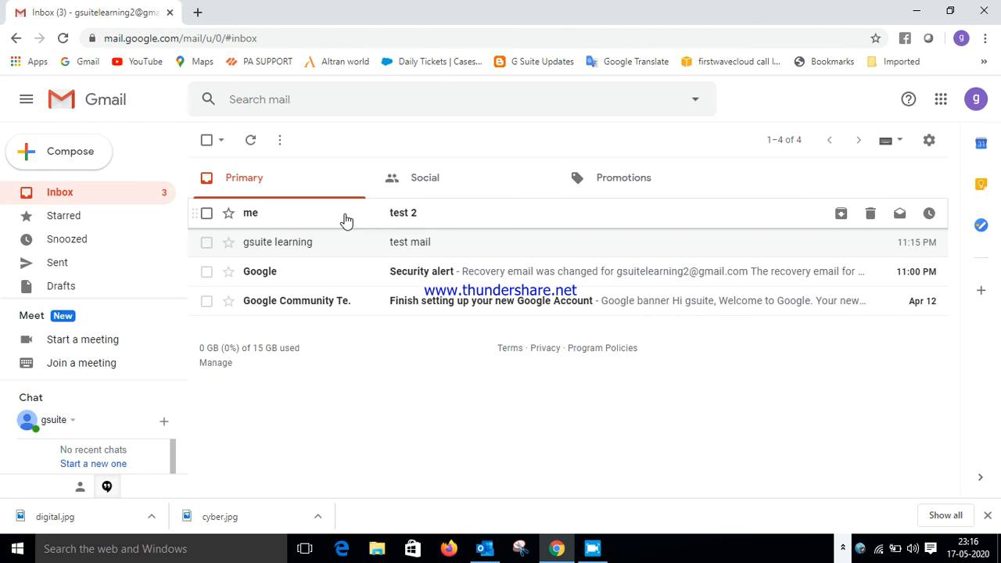
{"action": "left_click", "coordinate": [433, 214]}
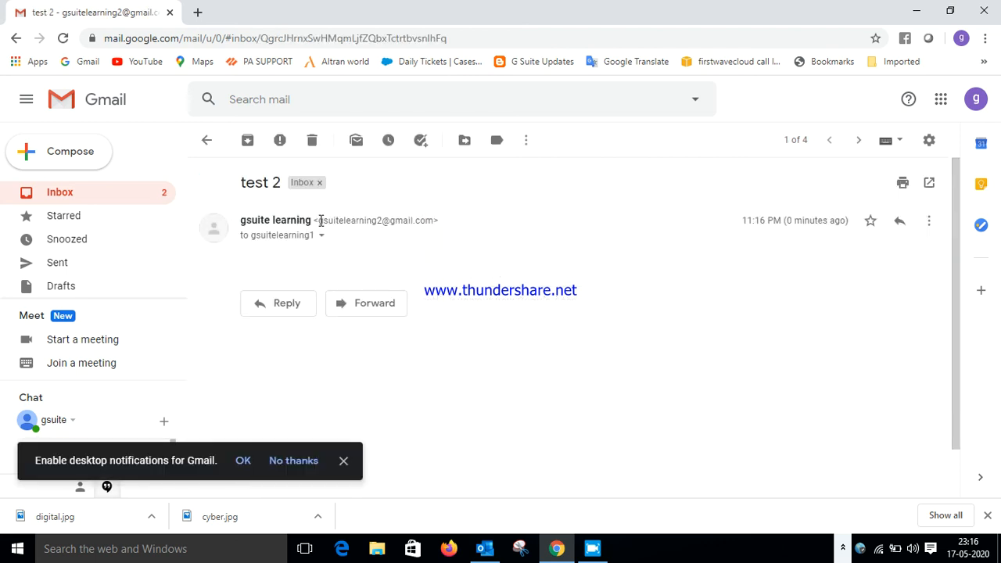
{"action": "left_click_drag", "start_coordinate": [320, 221], "coordinate": [429, 220]}
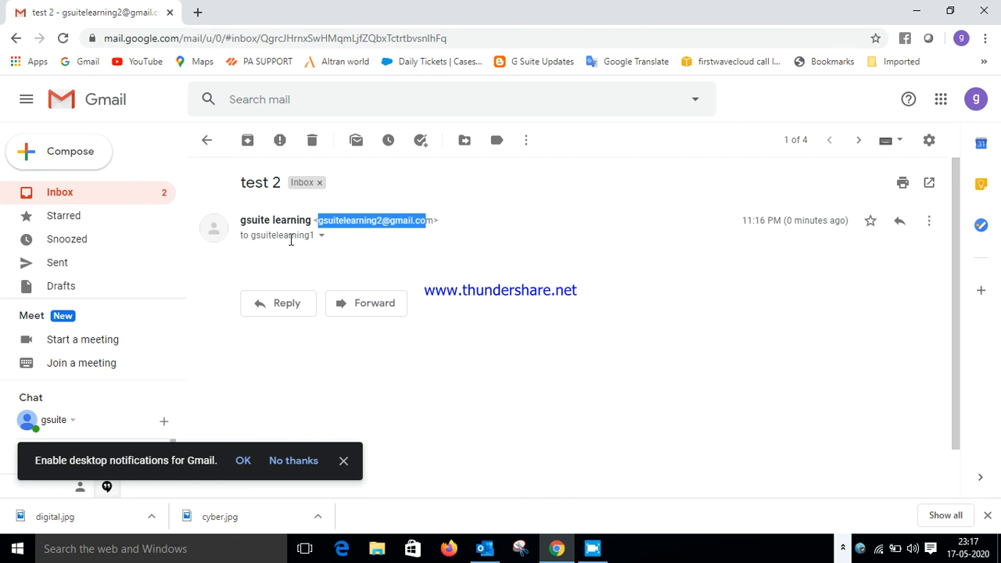
{"action": "left_click", "coordinate": [207, 140]}
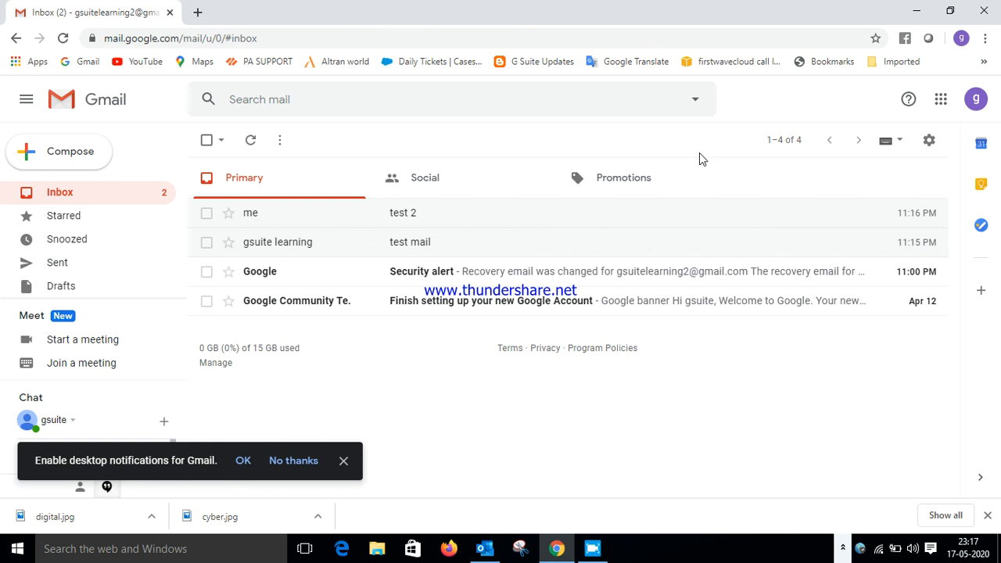
{"action": "left_click", "coordinate": [342, 464]}
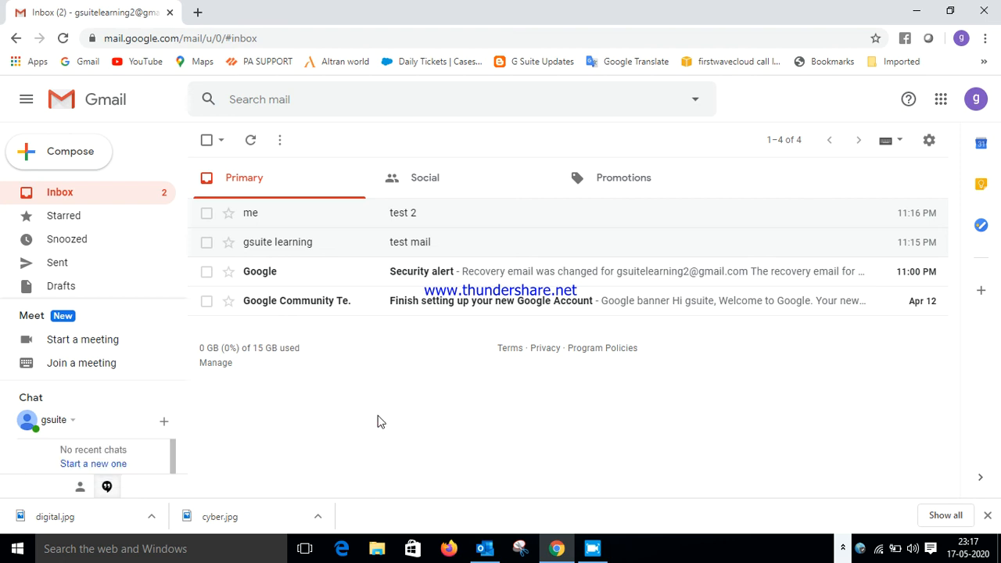